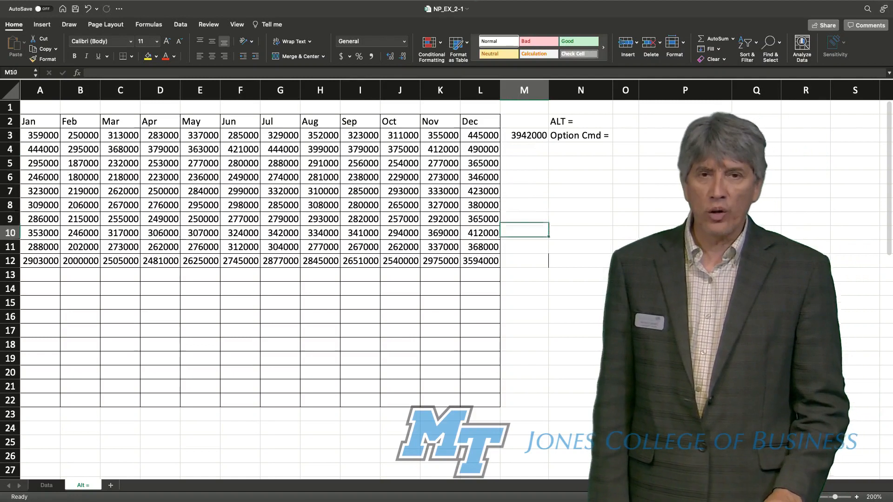
# Step: Insert an AutoSum formula in cell L13, directly beneath the December column
pyautogui.press('Left')
pyautogui.click(480, 274)
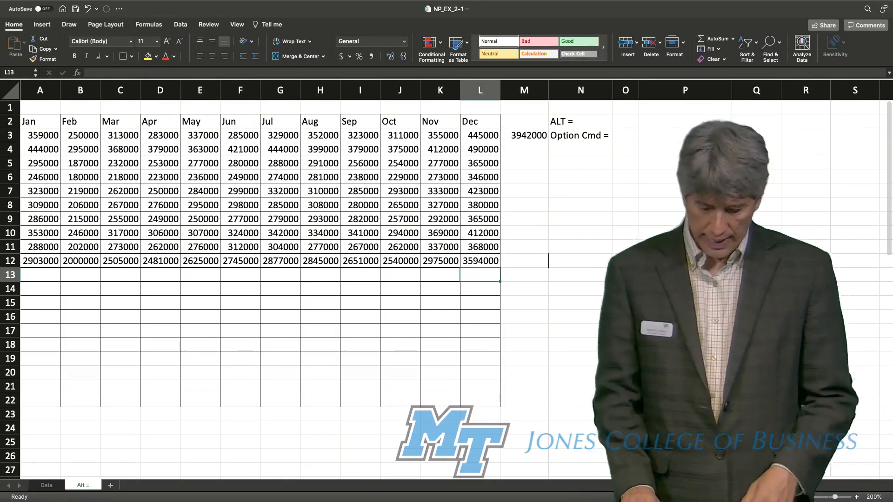
pyautogui.press('super+alt+equal')
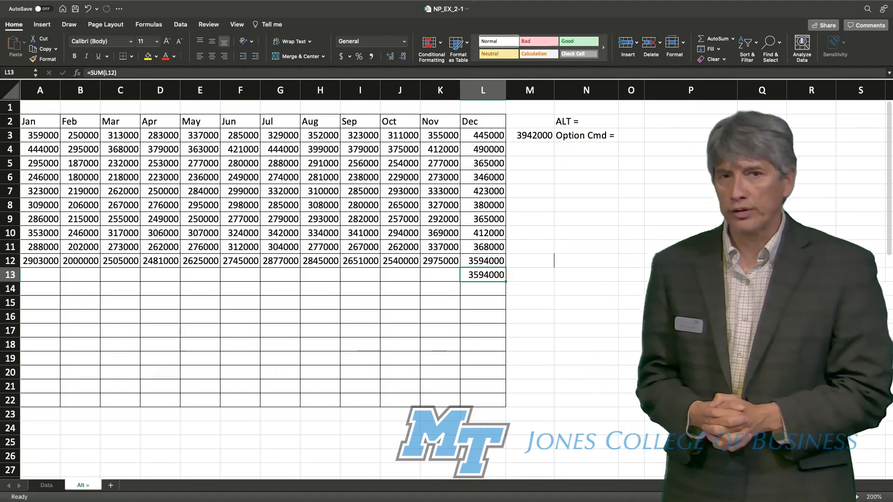
# Step: Clear the row total in cell M3 and the December sum in cell L13
pyautogui.click(483, 261)
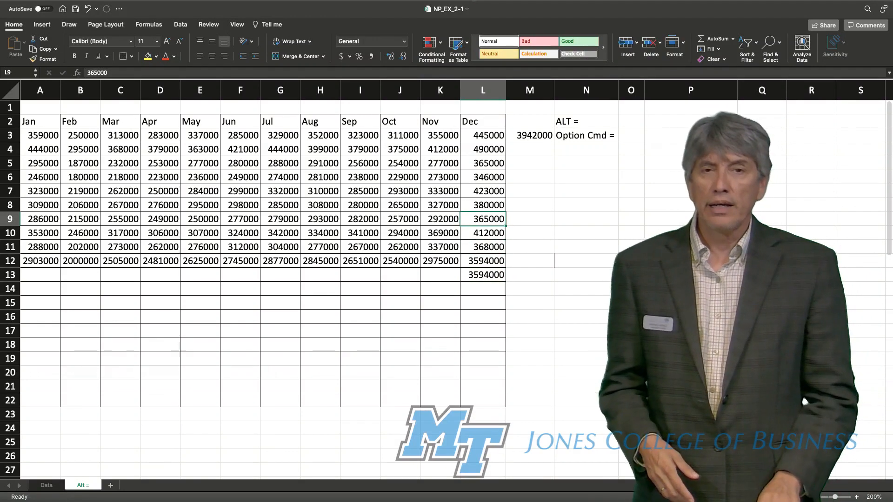
pyautogui.click(529, 135)
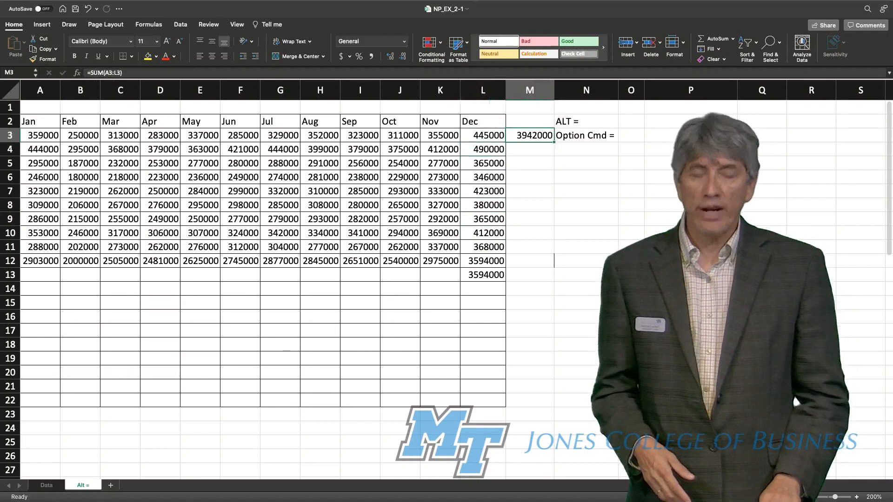
pyautogui.press('Delete')
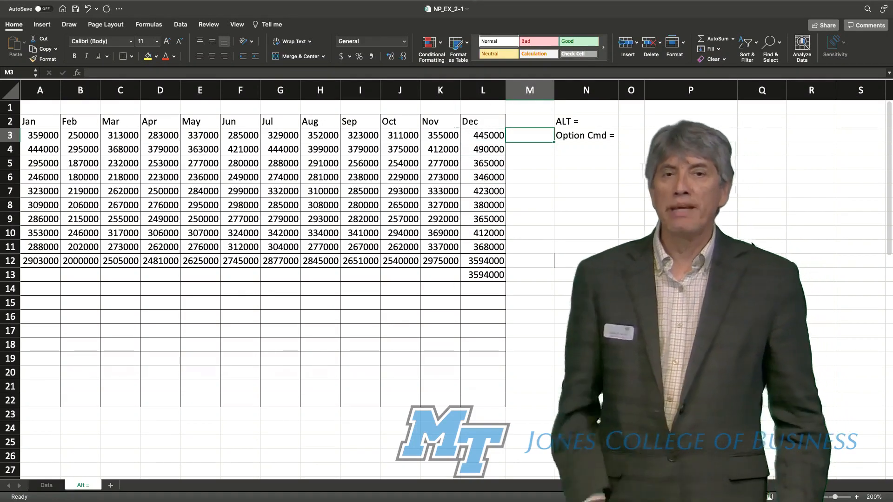
pyautogui.press('Down')
pyautogui.press('Down')
pyautogui.press('Down')
pyautogui.press('Down')
pyautogui.press('Down')
pyautogui.press('Down')
pyautogui.press('Down')
pyautogui.press('Down')
pyautogui.press('Down')
pyautogui.press('Down')
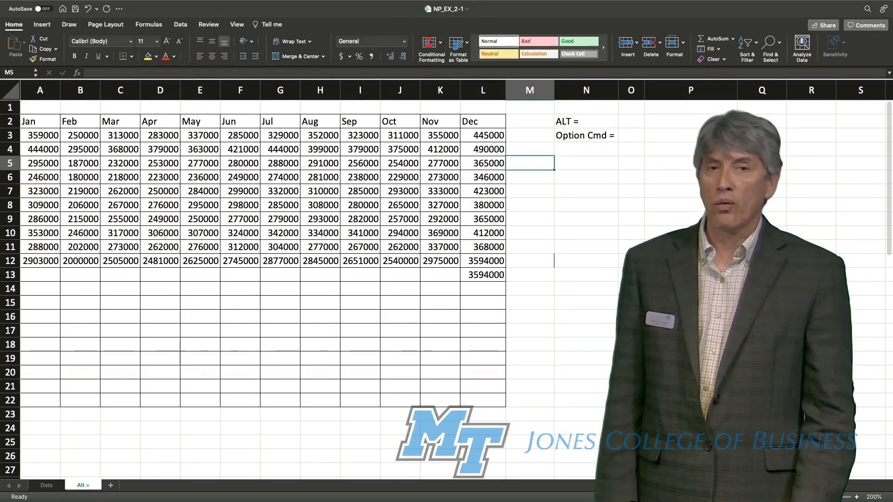
pyautogui.press('Left')
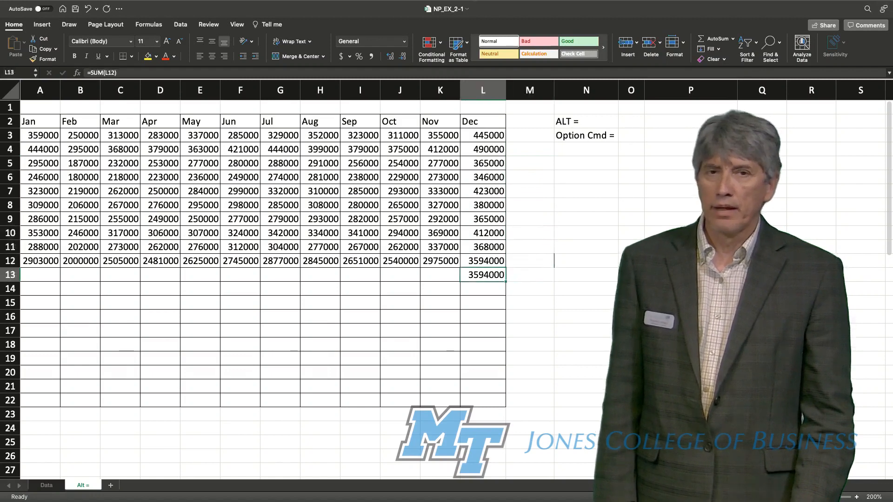
pyautogui.press('Delete')
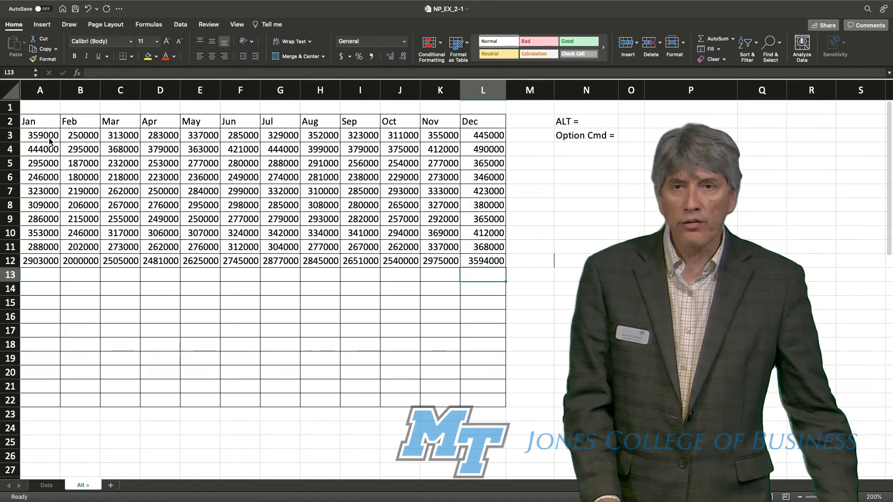
# Step: Select the range A3:M13 and use AutoSum to fill the totals in column M and row 13 at once
pyautogui.moveTo(51, 140); pyautogui.dragTo(519, 279)
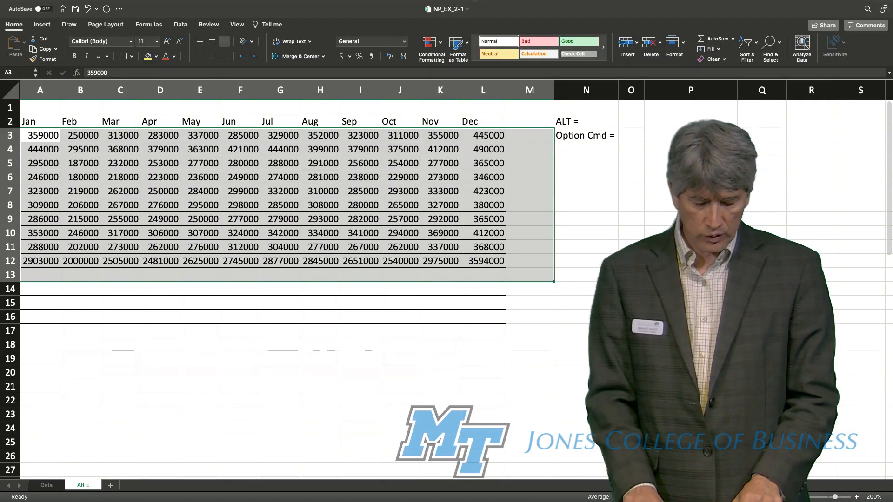
pyautogui.press('alt+super+equal')
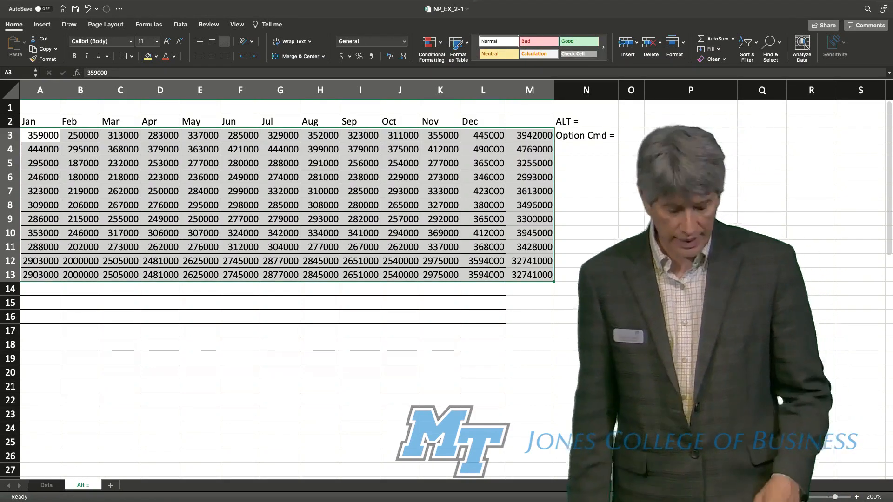
# Step: Move through the table and examine the sum formulas that fill row 13
pyautogui.click(40, 135)
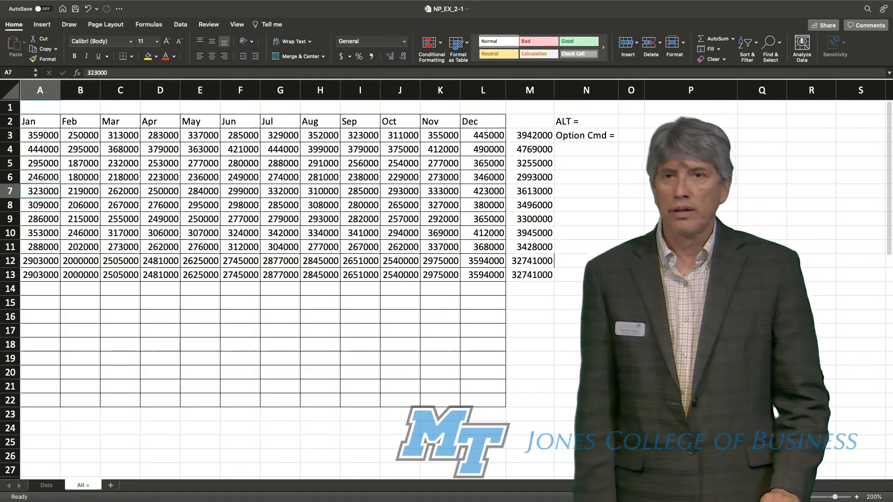
pyautogui.press('Right')
pyautogui.press('Right')
pyautogui.press('Right')
pyautogui.press('Right')
pyautogui.press('Right')
pyautogui.press('Right')
pyautogui.press('Right')
pyautogui.press('Right')
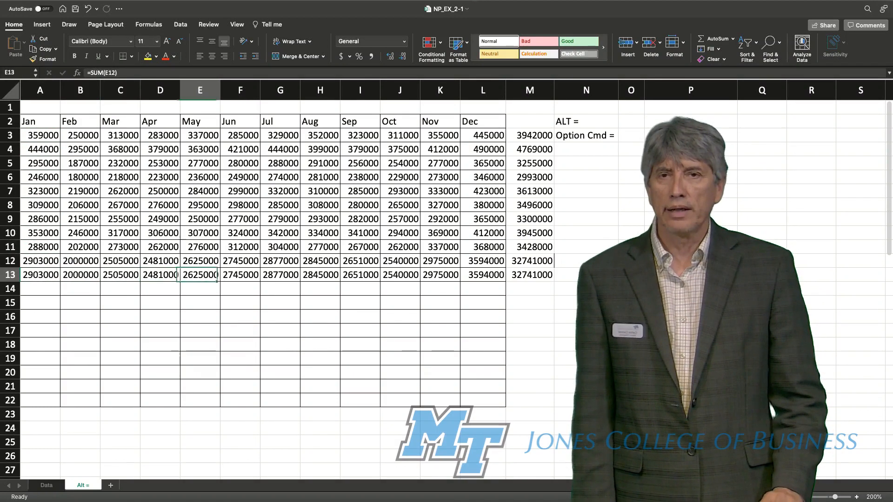
pyautogui.press('Left')
pyautogui.press('Left')
pyautogui.press('Left')
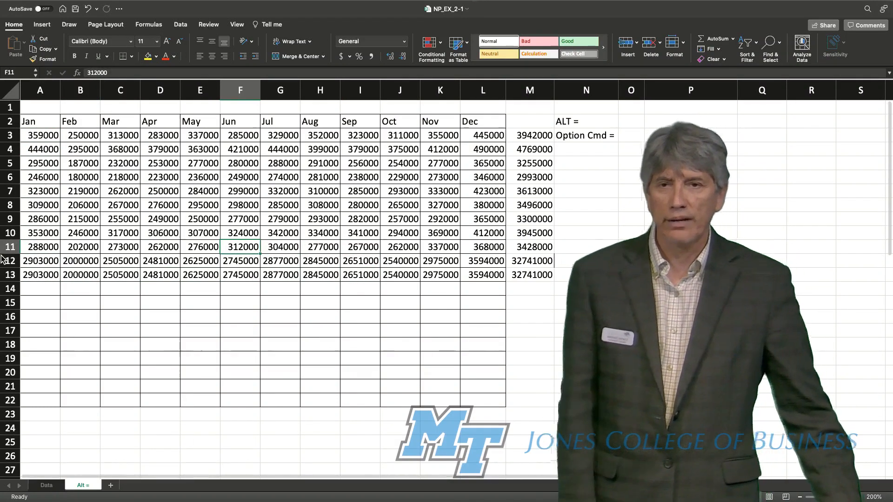
# Step: Clear the contents of rows 12 and 13 and of the whole totals column M
pyautogui.moveTo(5, 260); pyautogui.dragTo(7, 275)
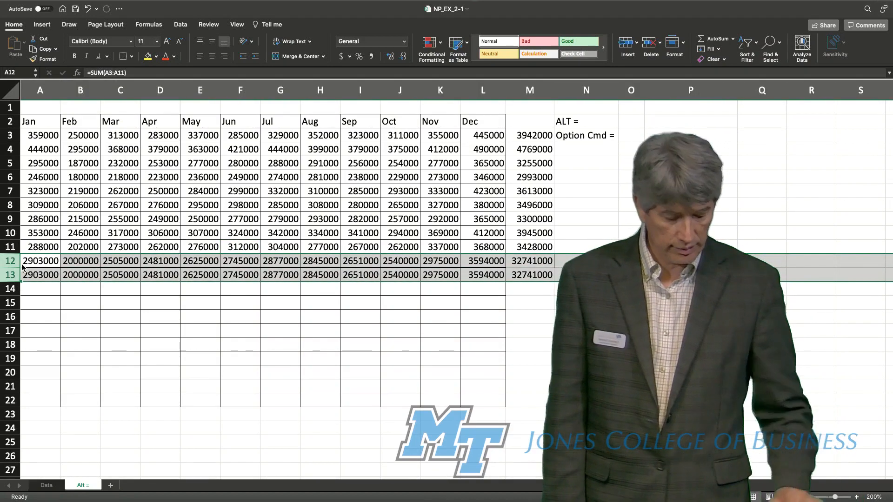
pyautogui.press('Delete')
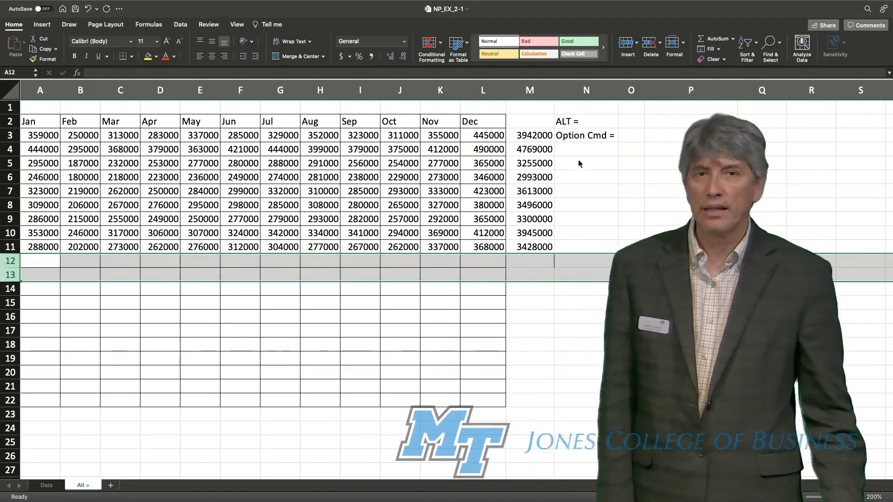
pyautogui.click(541, 102)
pyautogui.press('Delete')
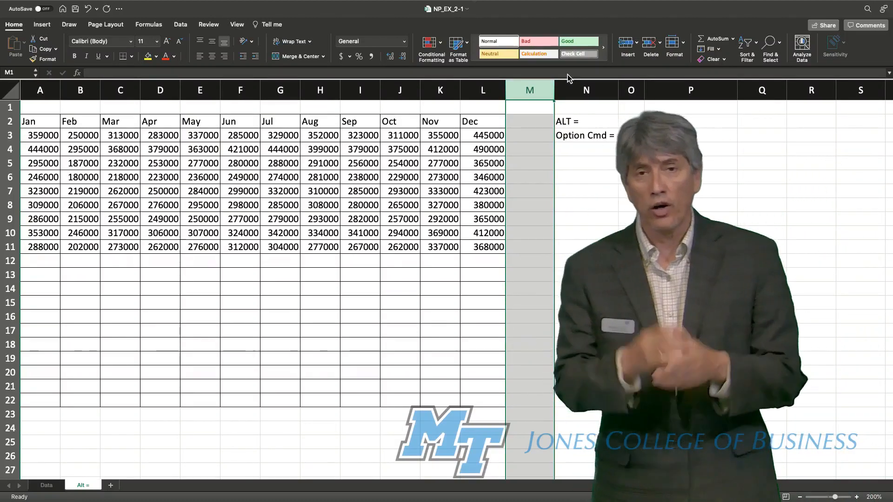
# Step: On the Data sheet, select the country names in A2:A6 and list all the available data types
pyautogui.click(47, 487)
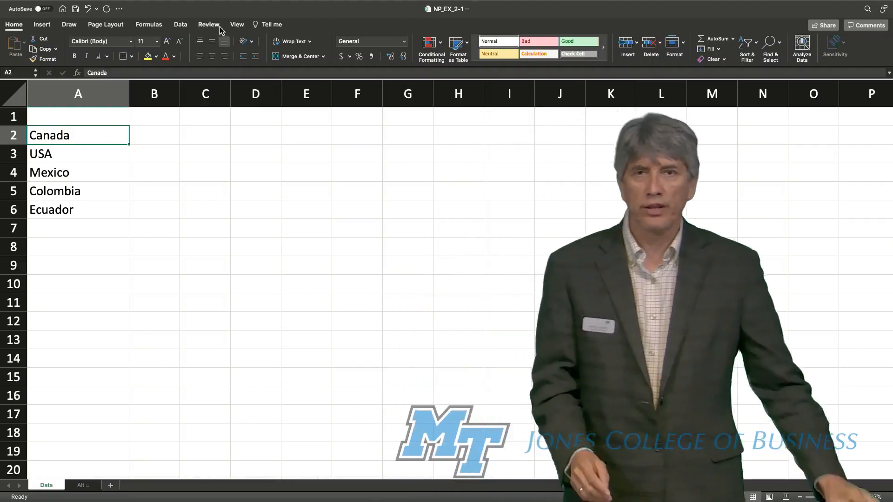
pyautogui.click(180, 24)
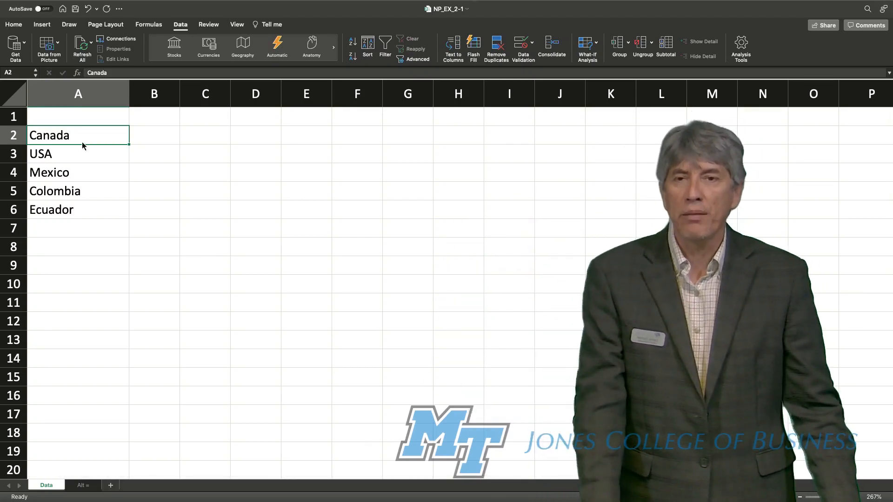
pyautogui.moveTo(83, 141); pyautogui.dragTo(83, 216)
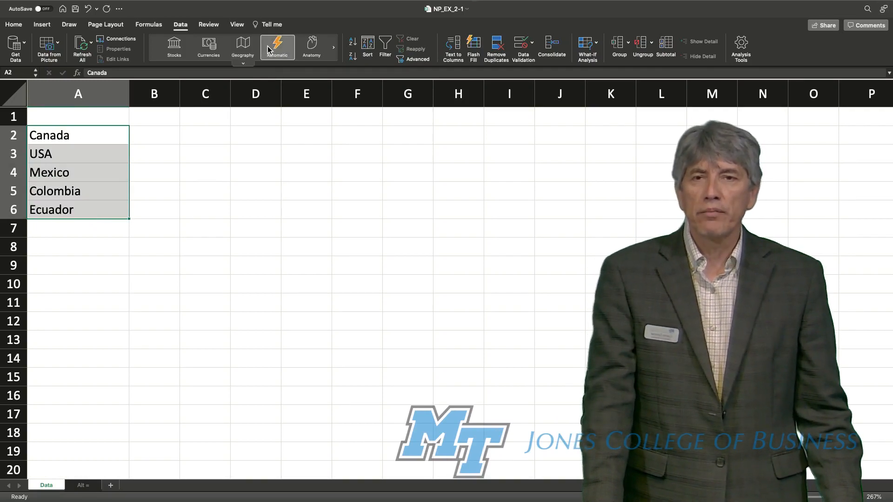
pyautogui.click(243, 64)
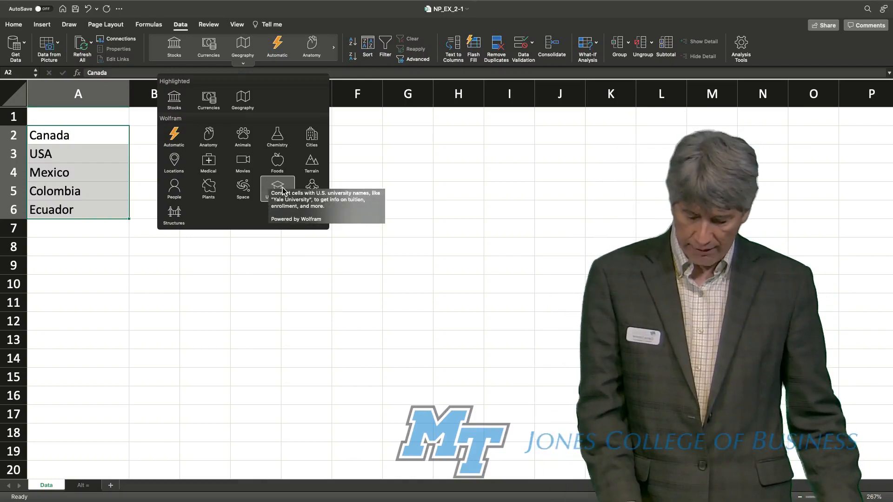
# Step: Switch to the browser to view the WolframAlpha home page, and return to the Excel workbook
pyautogui.press('super+Tab')
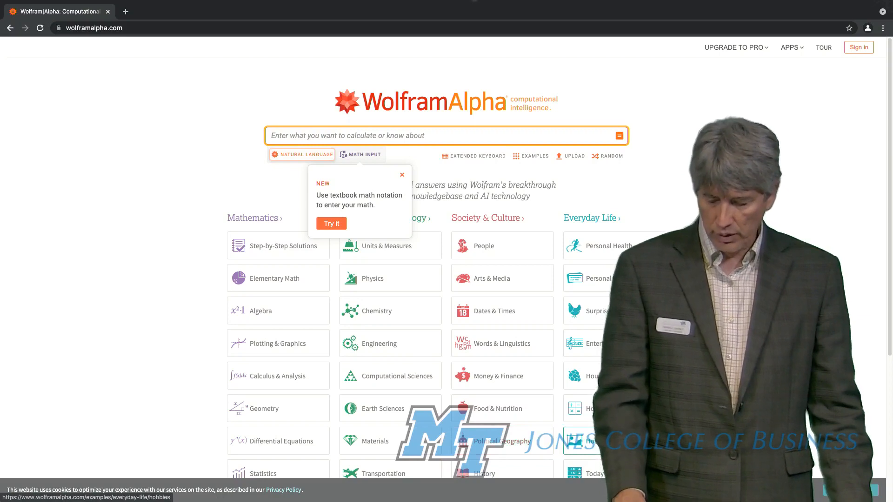
pyautogui.hotkey('ctrl', 'Left')
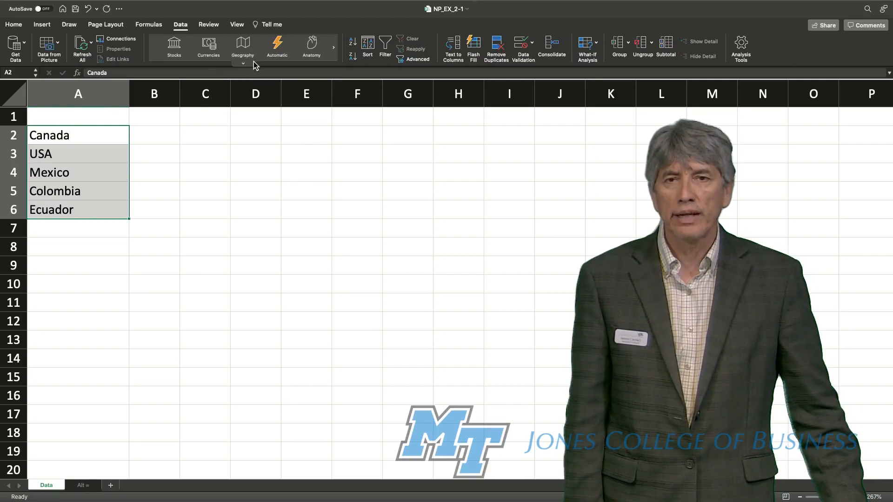
# Step: Convert the countries in A2:A6 with the Automatic data type and add their capital city field in column B
pyautogui.click(253, 66)
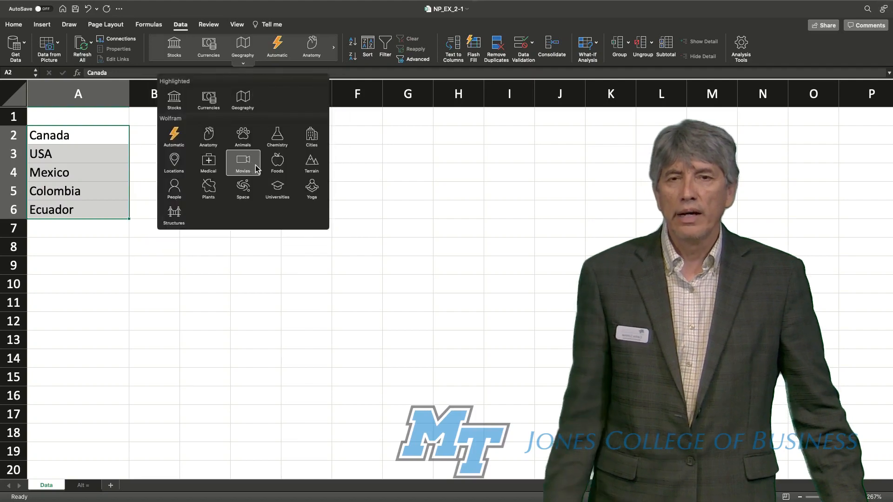
pyautogui.click(179, 139)
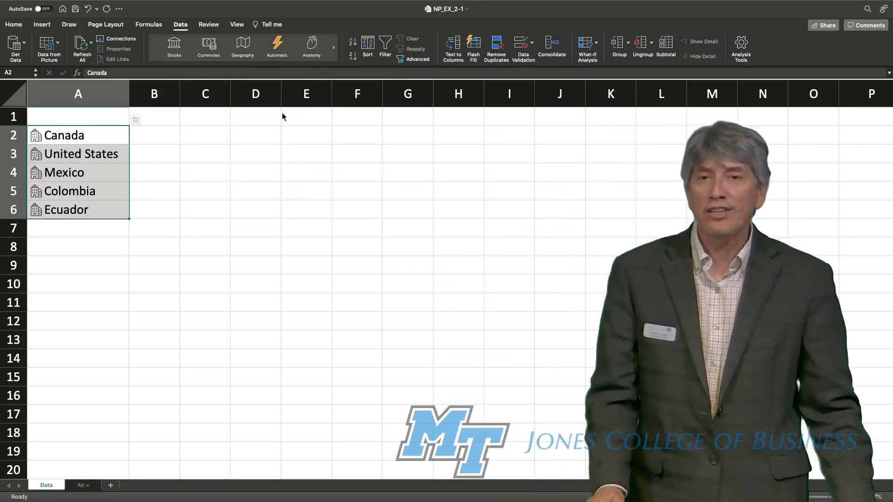
pyautogui.click(137, 121)
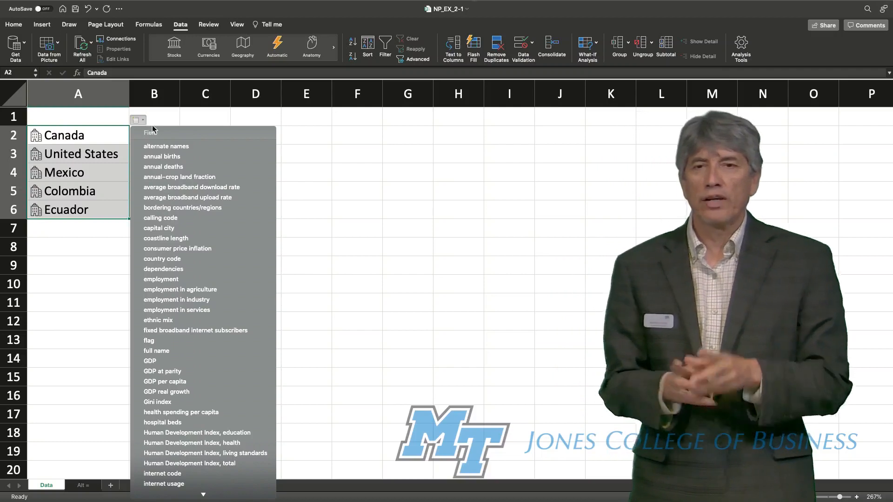
pyautogui.click(173, 228)
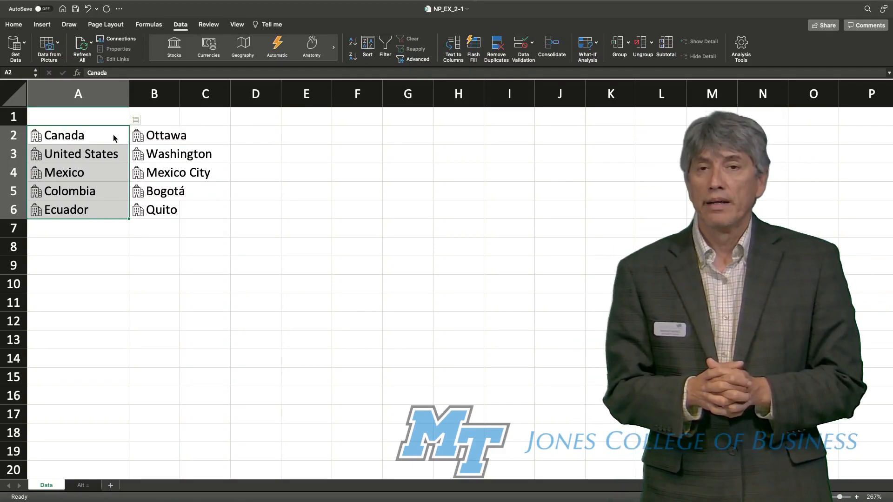
# Step: Add the GDP field for the countries in column C and fit that column's width to its values
pyautogui.click(135, 121)
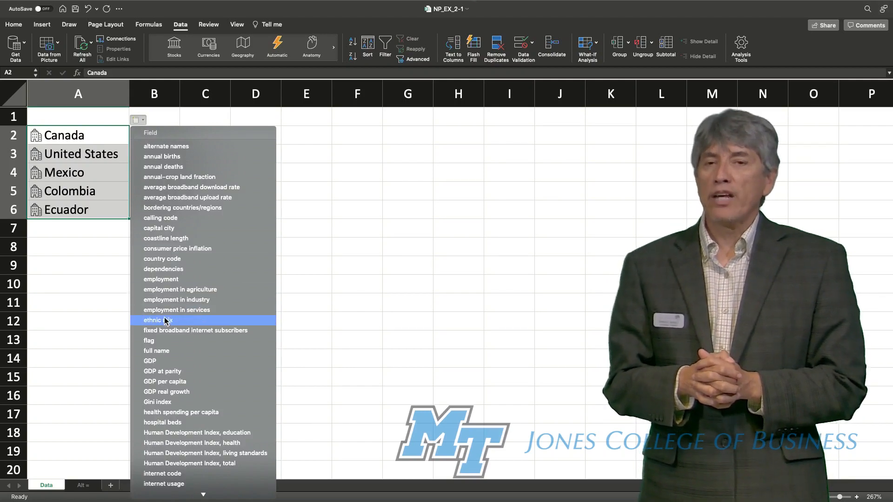
pyautogui.scroll(-5, 176, 435)
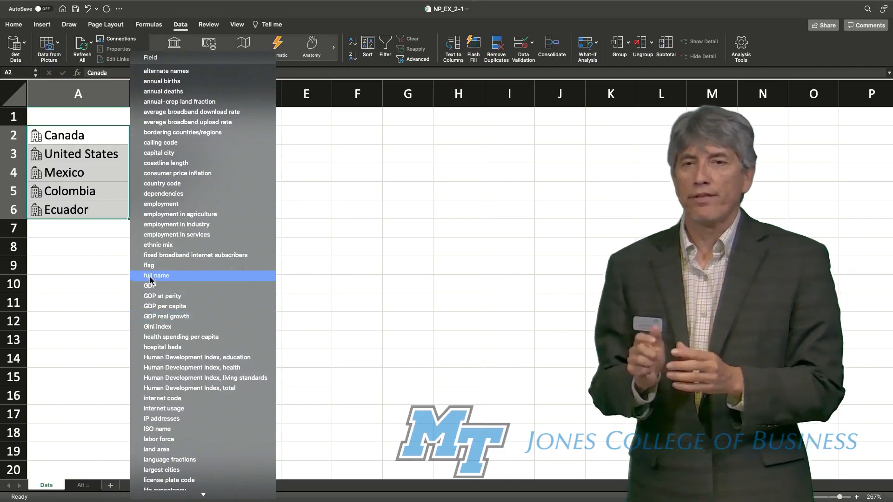
pyautogui.click(155, 287)
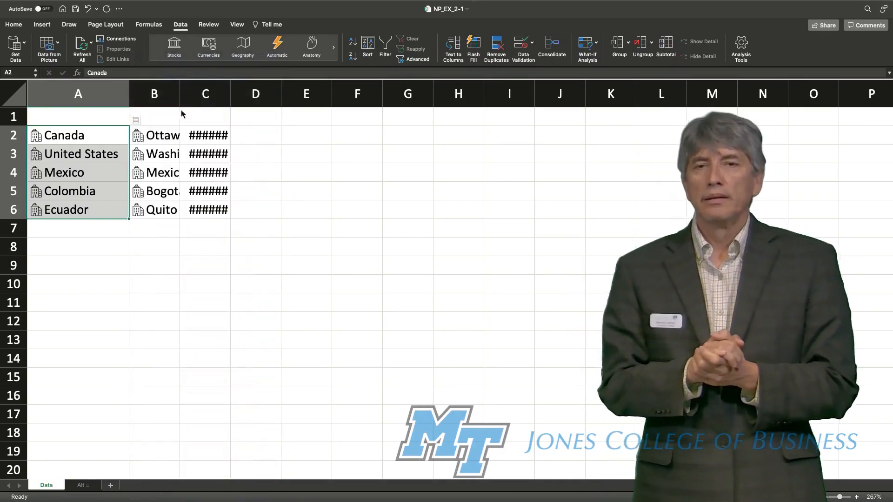
pyautogui.doubleClick(231, 96)
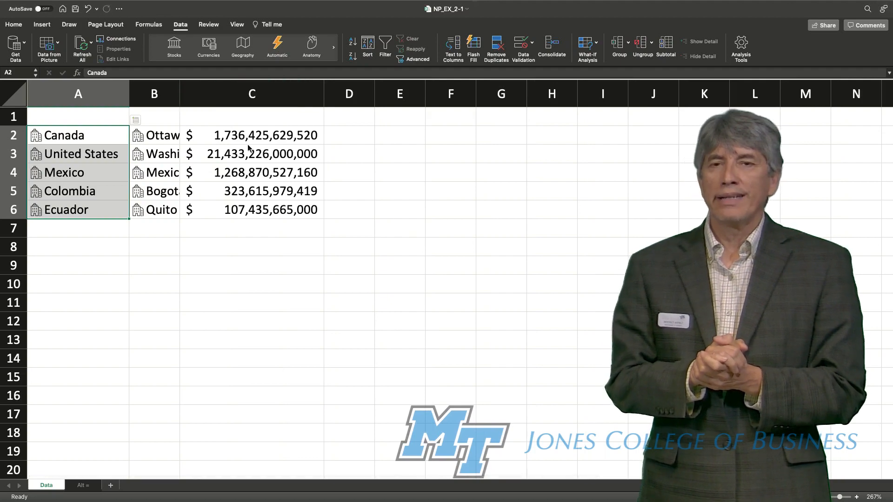
# Step: Add the population field for the countries in column D and widen that column to fit the figures
pyautogui.click(140, 122)
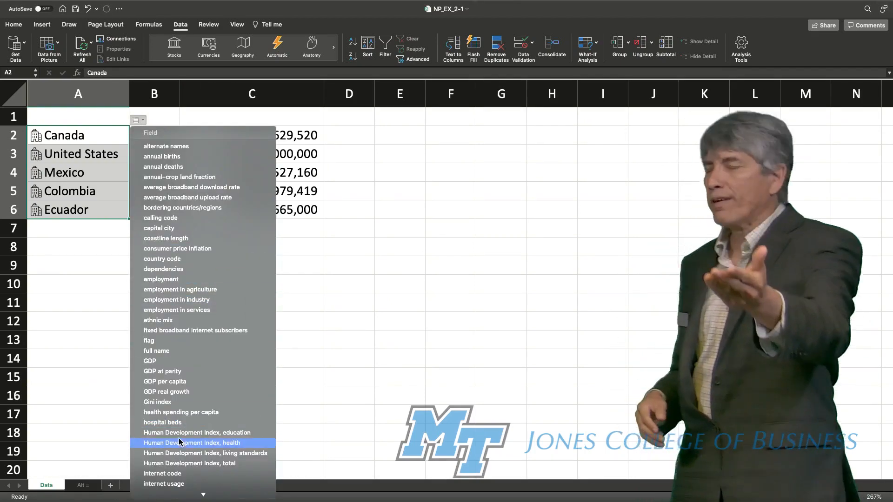
pyautogui.moveTo(205, 494)
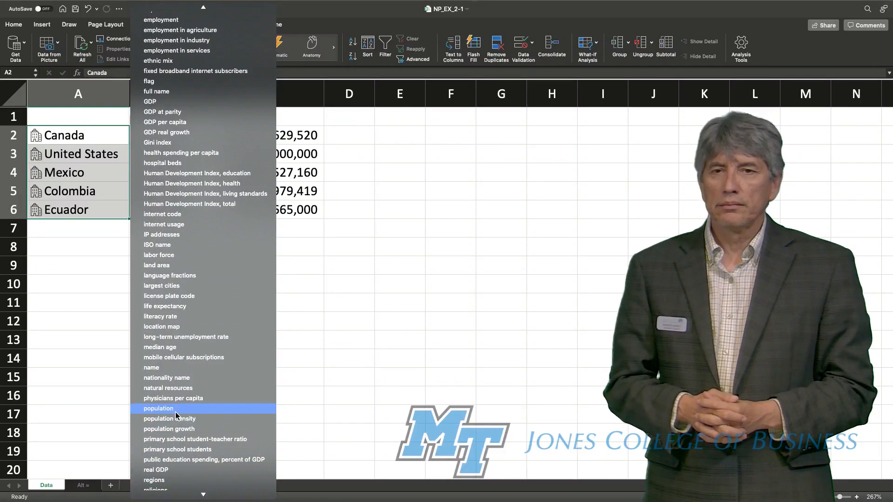
pyautogui.click(175, 410)
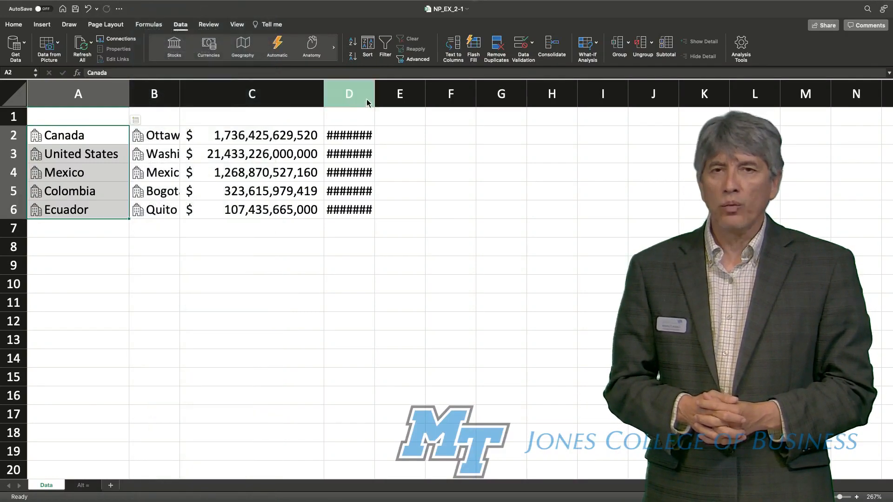
pyautogui.moveTo(374, 100); pyautogui.dragTo(408, 100)
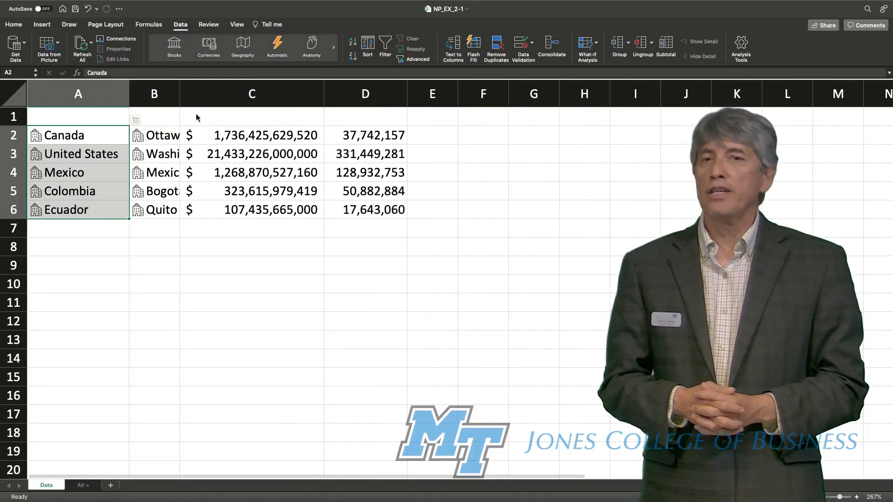
# Step: Add the GDP per capita field for the countries in column E and fit that column's width to its values
pyautogui.click(139, 121)
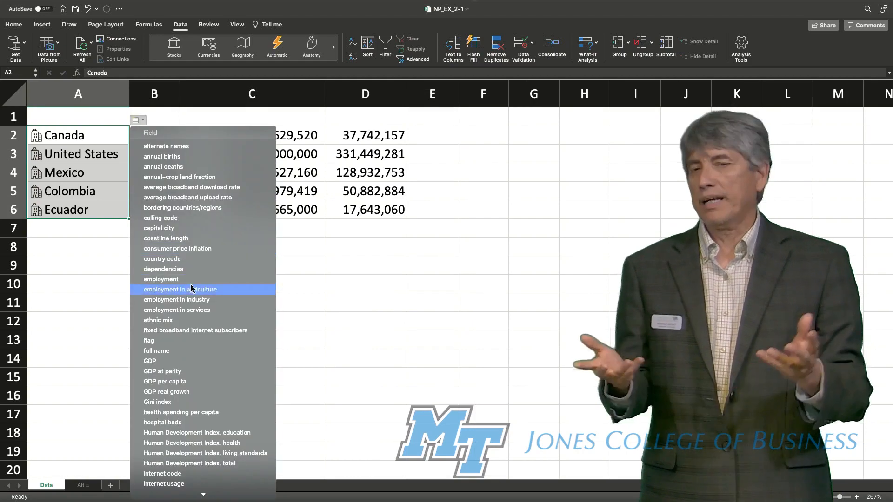
pyautogui.click(194, 382)
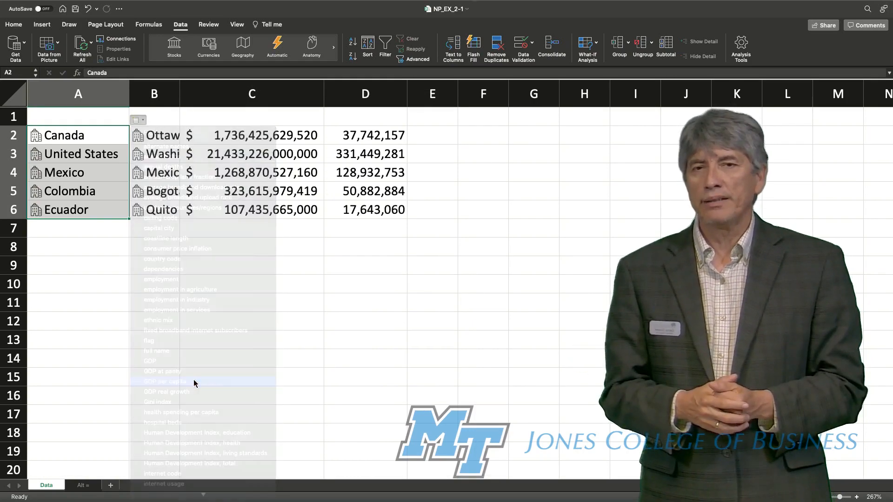
pyautogui.doubleClick(458, 93)
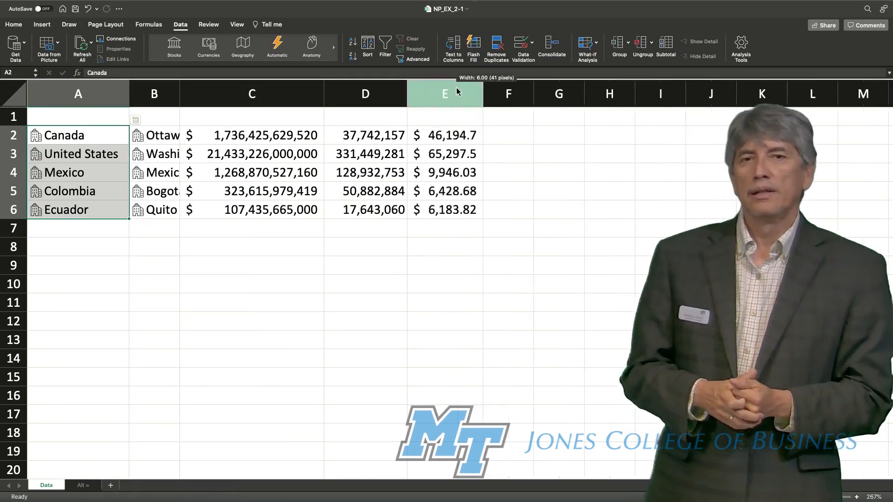